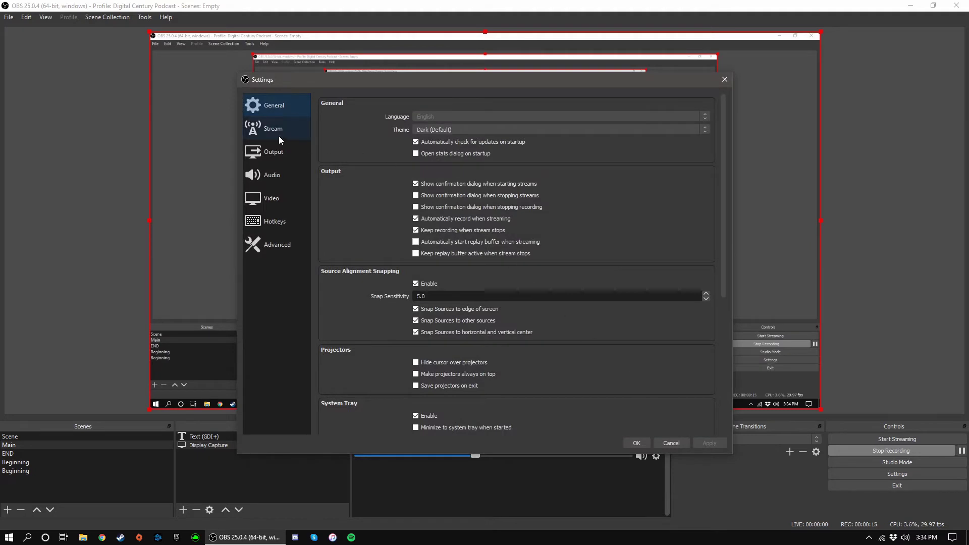
Set the OBS Stream service to YouTube / YouTube Gaming
left_click(278, 135)
left_click(473, 107)
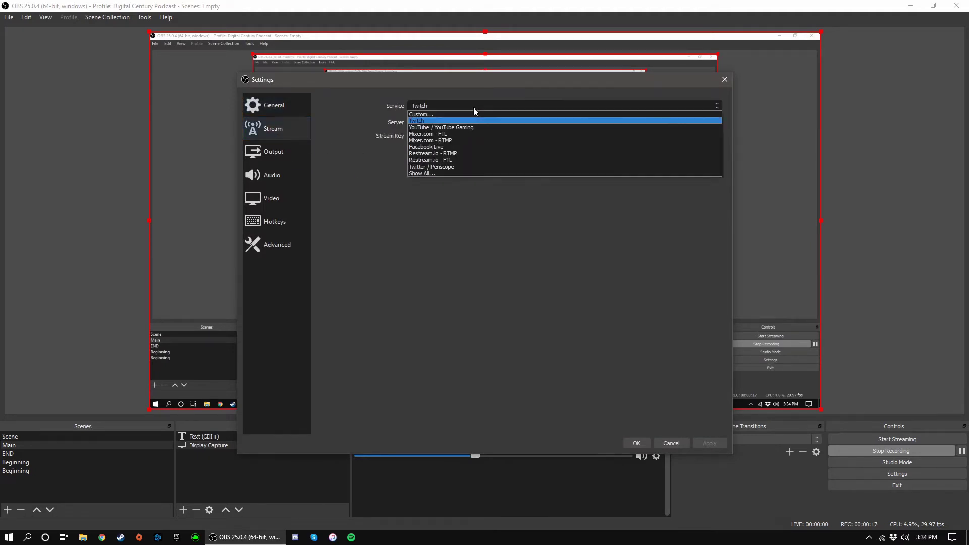
left_click(468, 129)
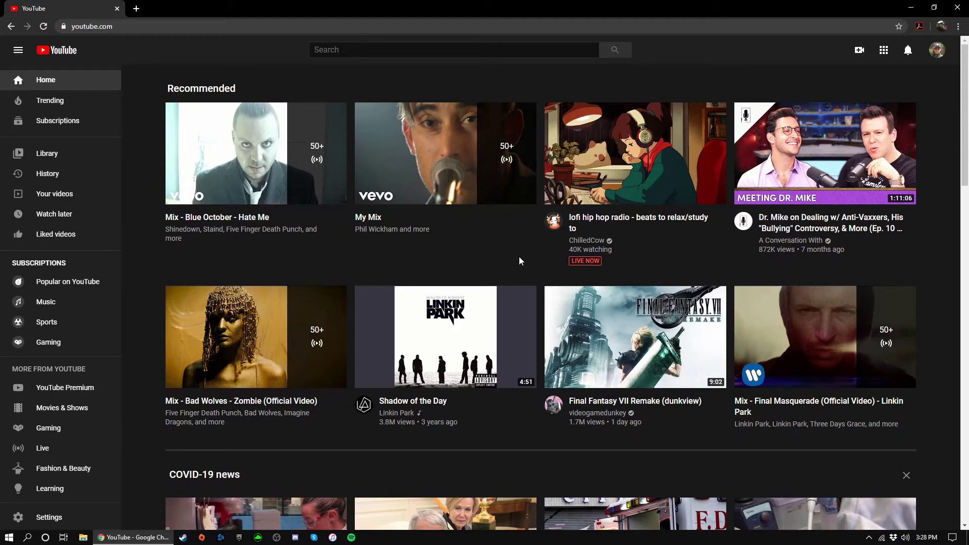
Go live from YouTube's Create menu and choose streaming from encoder software
left_click(861, 50)
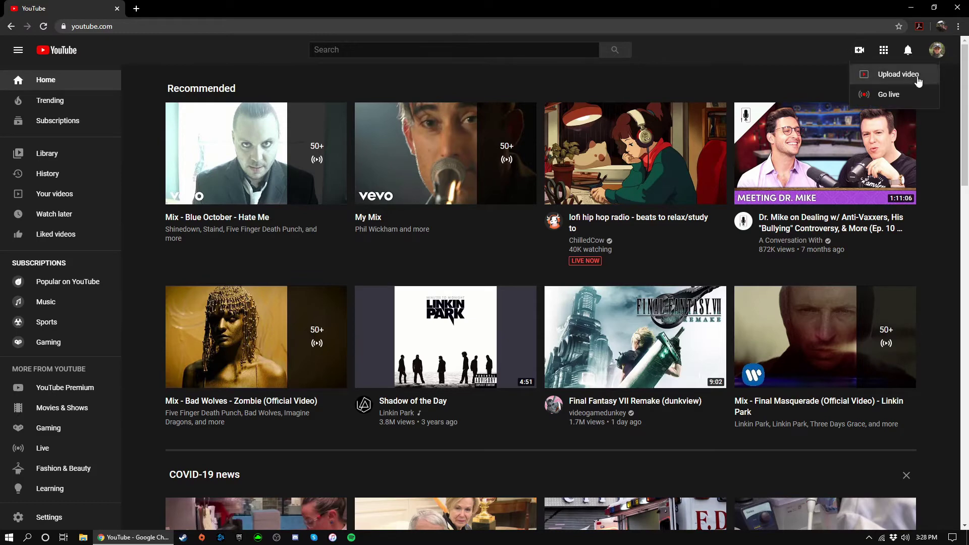
left_click(883, 93)
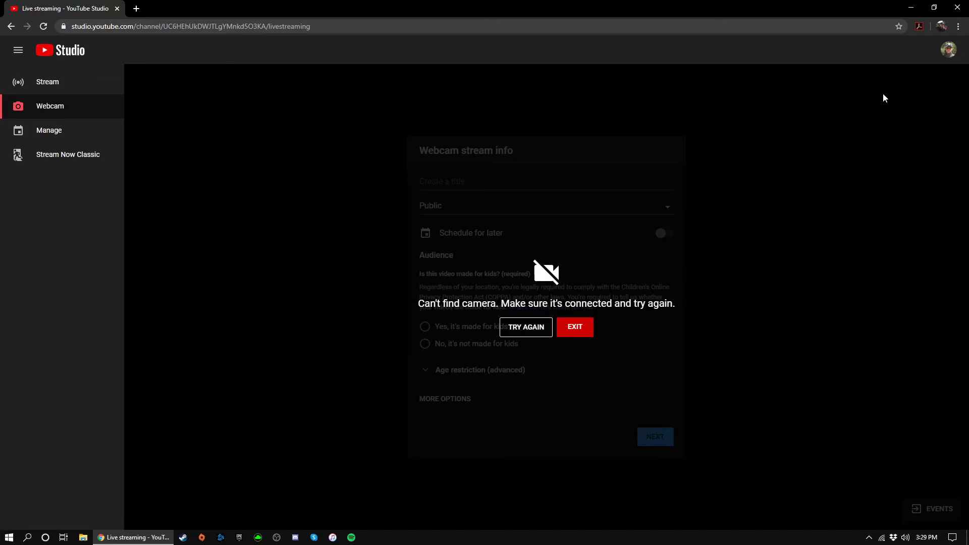
left_click(56, 85)
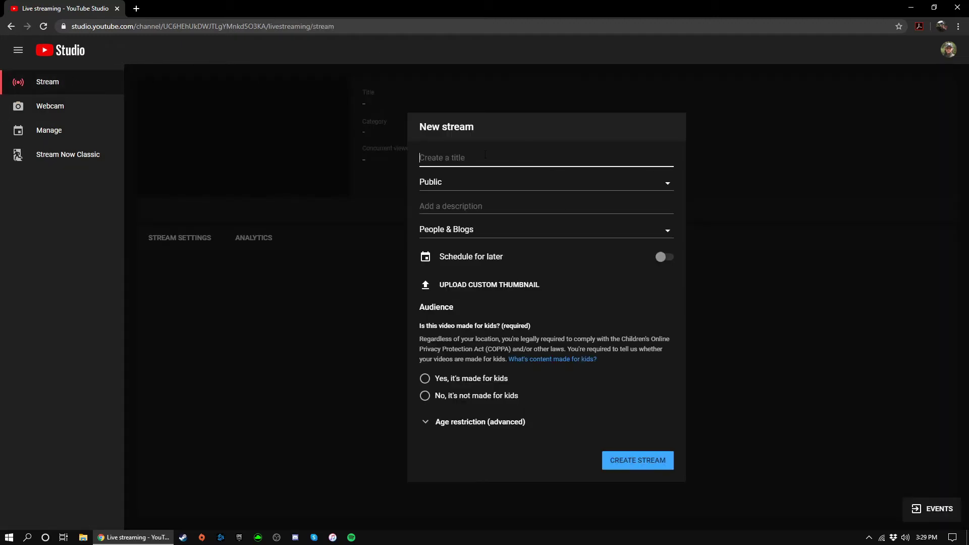
Create a not-made-for-kids YouTube stream with title and description 'Test'
type("Test")
key("Tab")
type("Test")
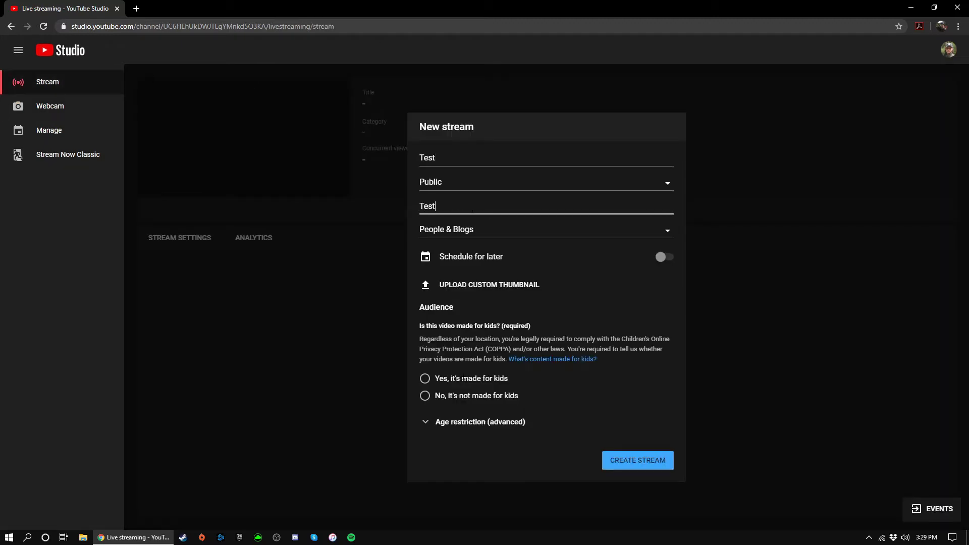
left_click(456, 397)
left_click(664, 463)
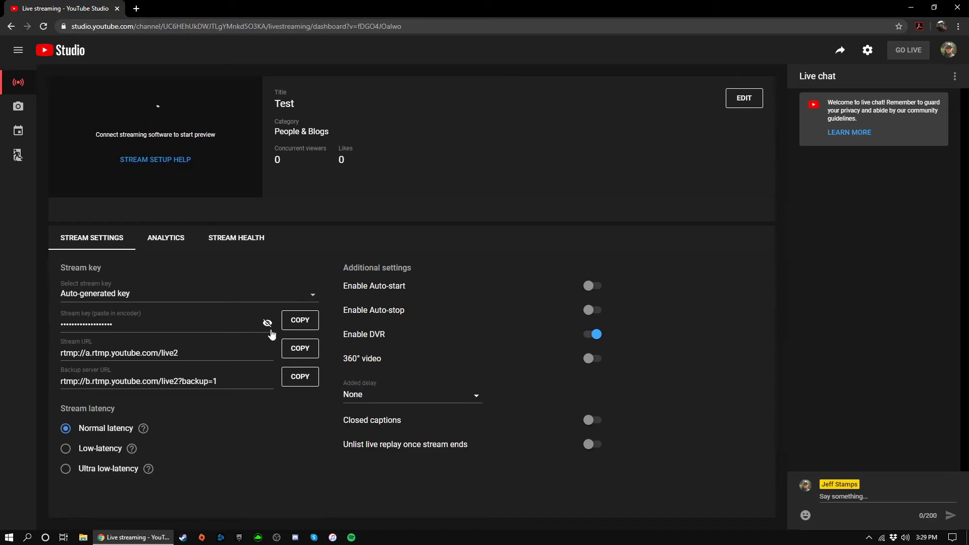
Copy the YouTube stream key and paste it into the OBS stream key field
left_click(313, 323)
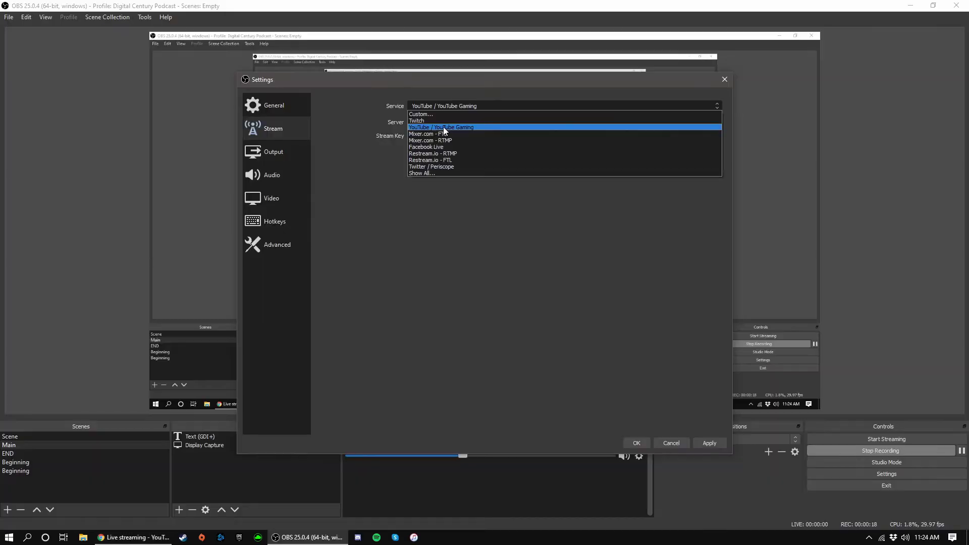
left_click(444, 130)
left_click(446, 136)
key("ctrl+v")
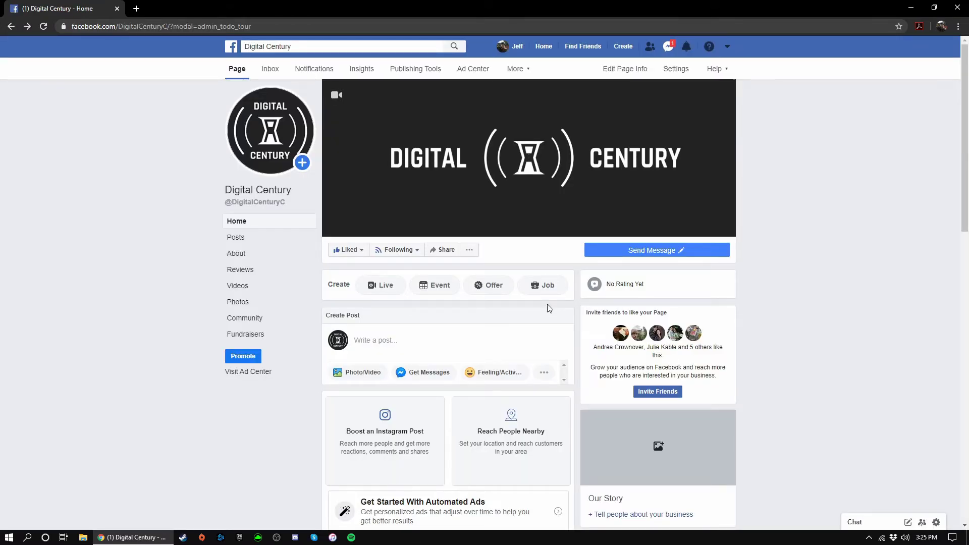
Create a Facebook live video for the page with a persistent stream key and copy the key
left_click(380, 289)
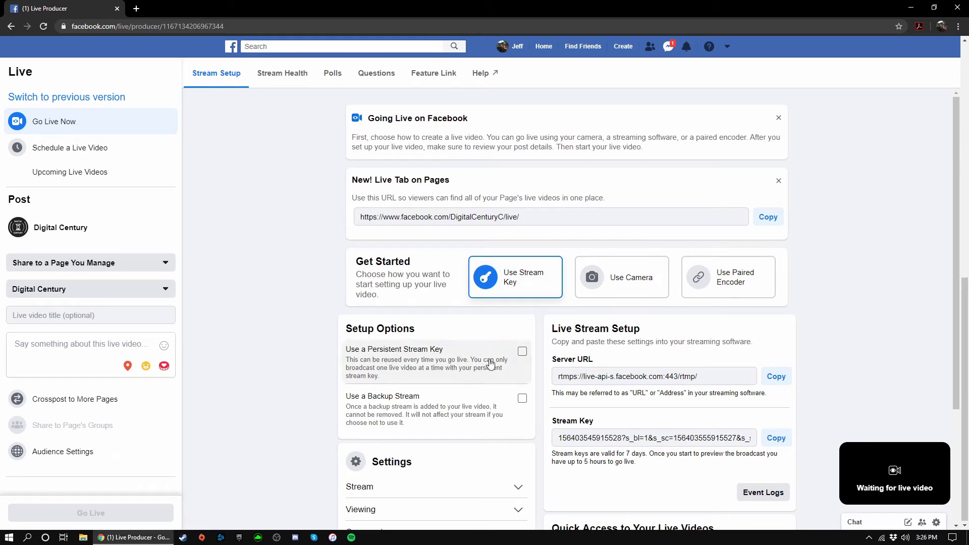
left_click(522, 352)
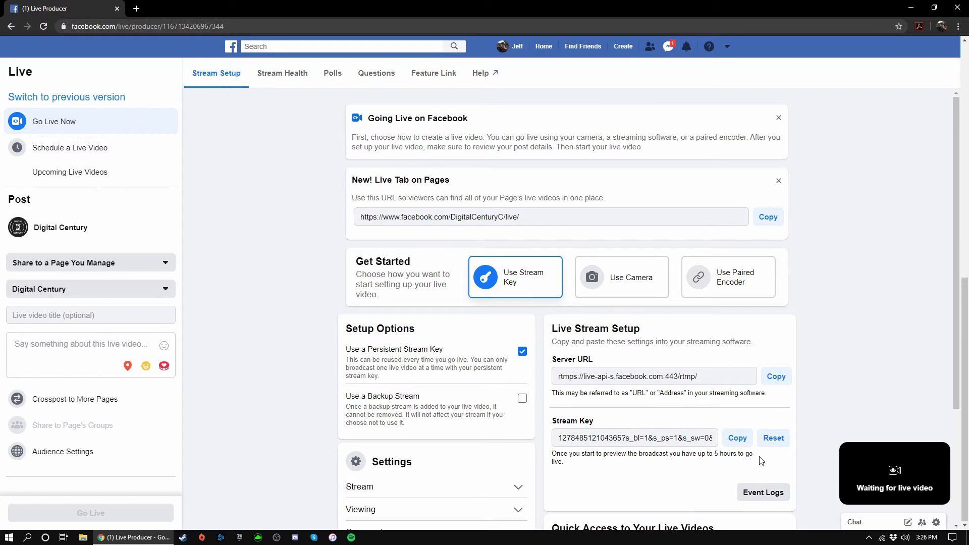
left_click(738, 439)
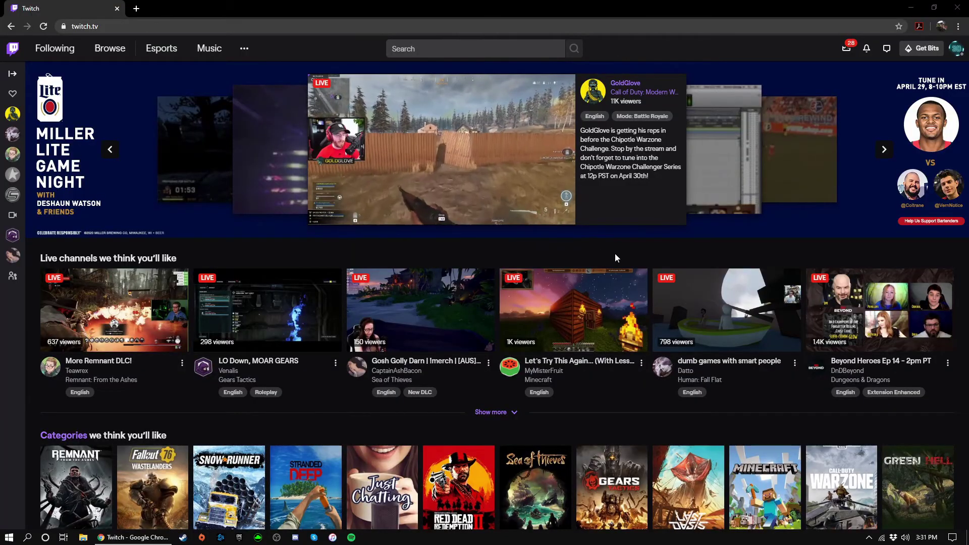
Copy the Primary Stream key from Twitch's Preferences > Channel settings
left_click(957, 51)
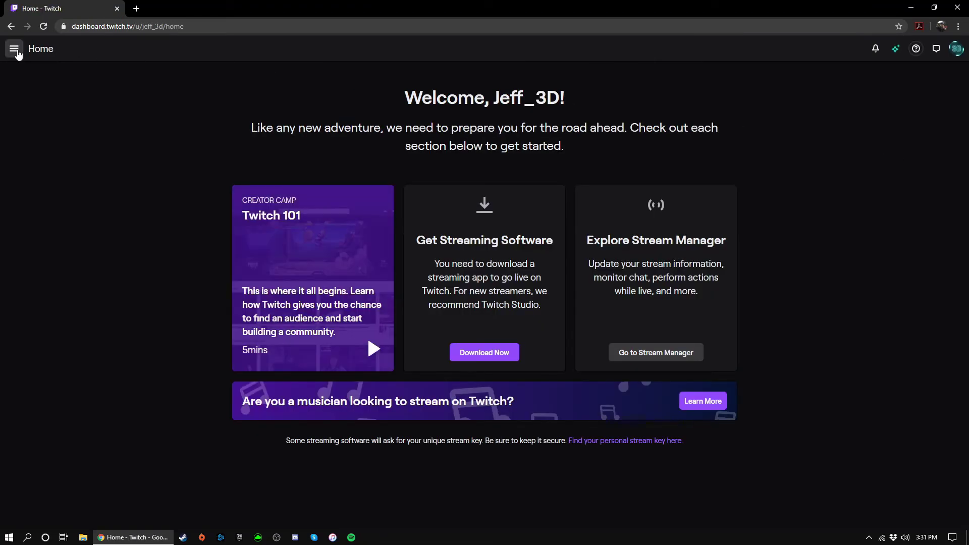
left_click(17, 52)
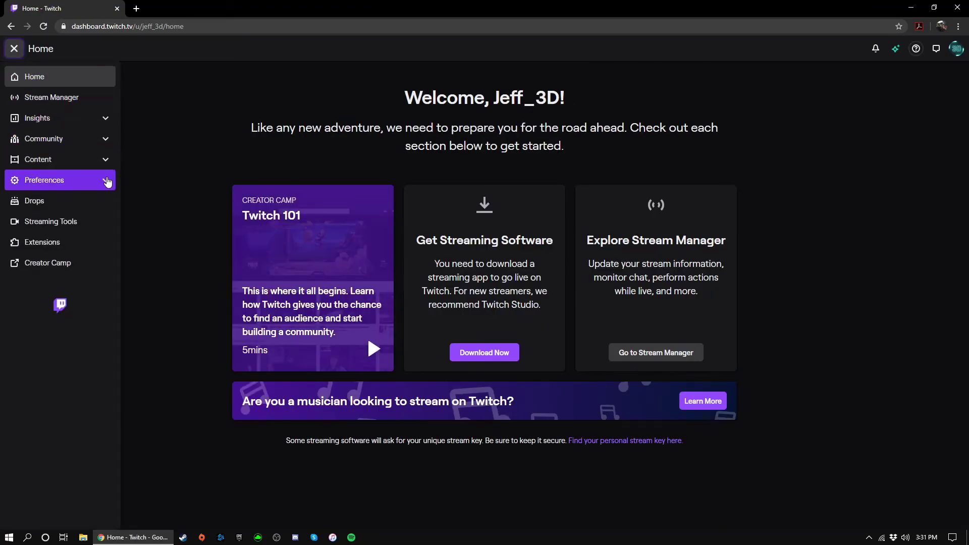
left_click(107, 180)
left_click(50, 208)
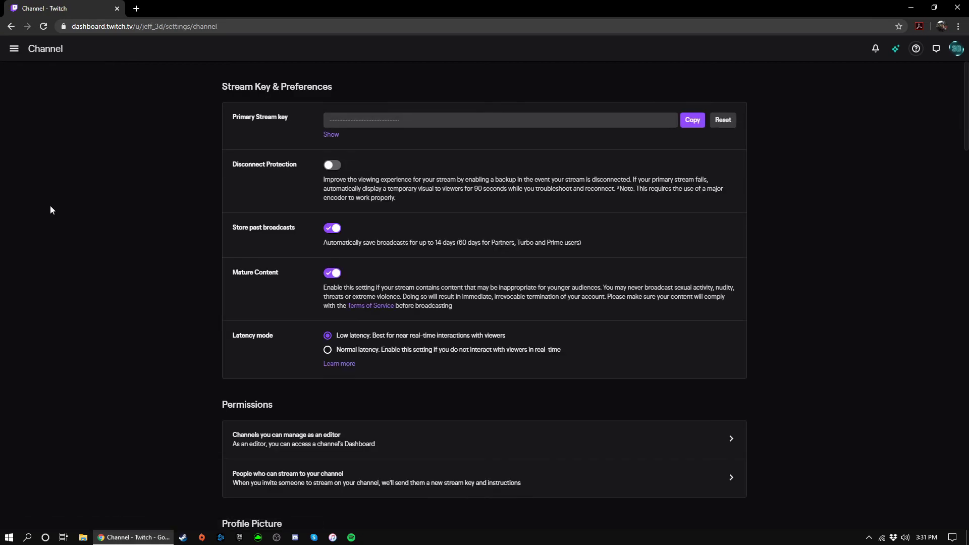
left_click(698, 120)
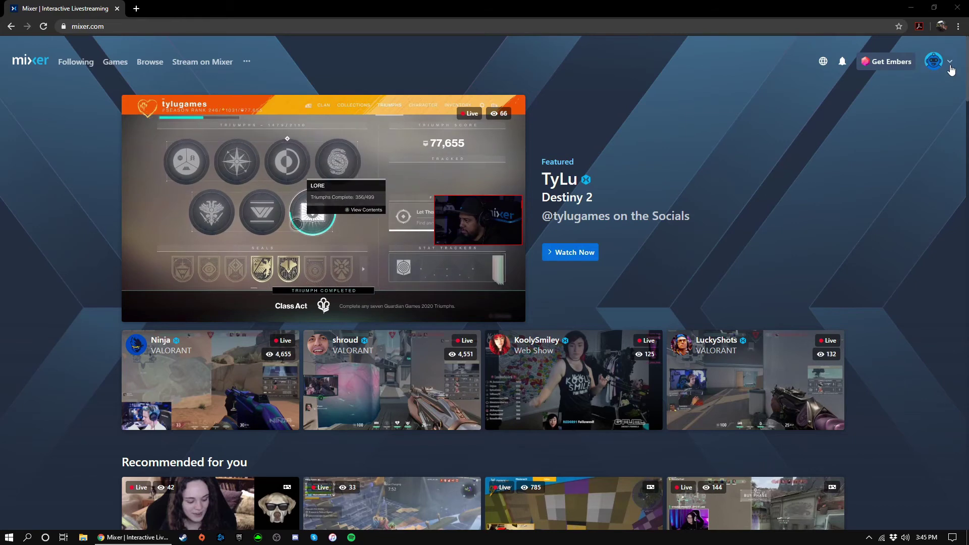
Copy the stream key from Mixer's Broadcast Dashboard
left_click(951, 64)
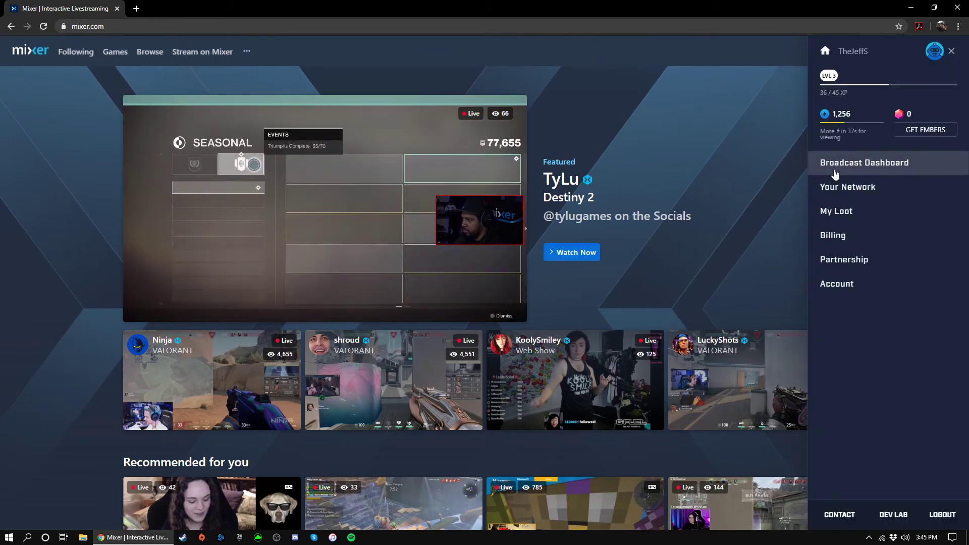
left_click(835, 174)
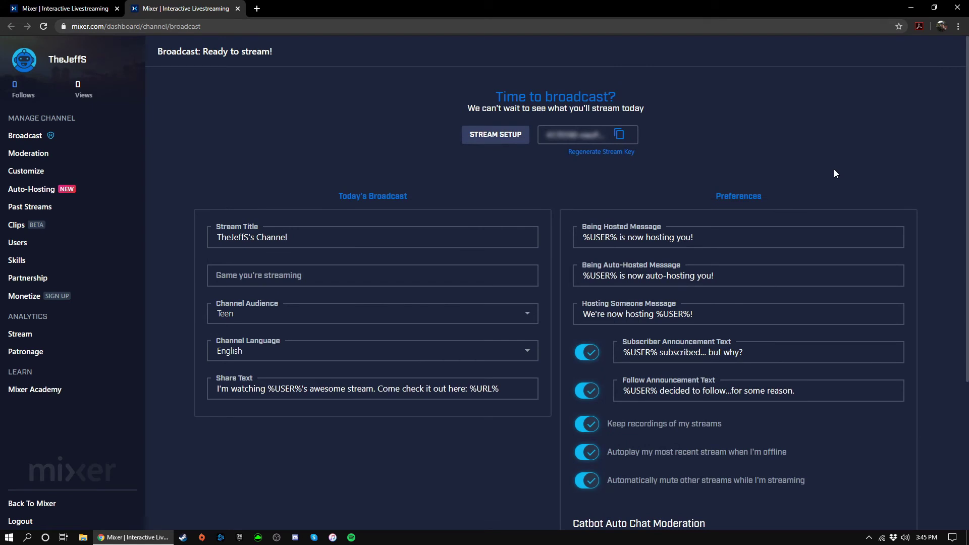
left_click(76, 136)
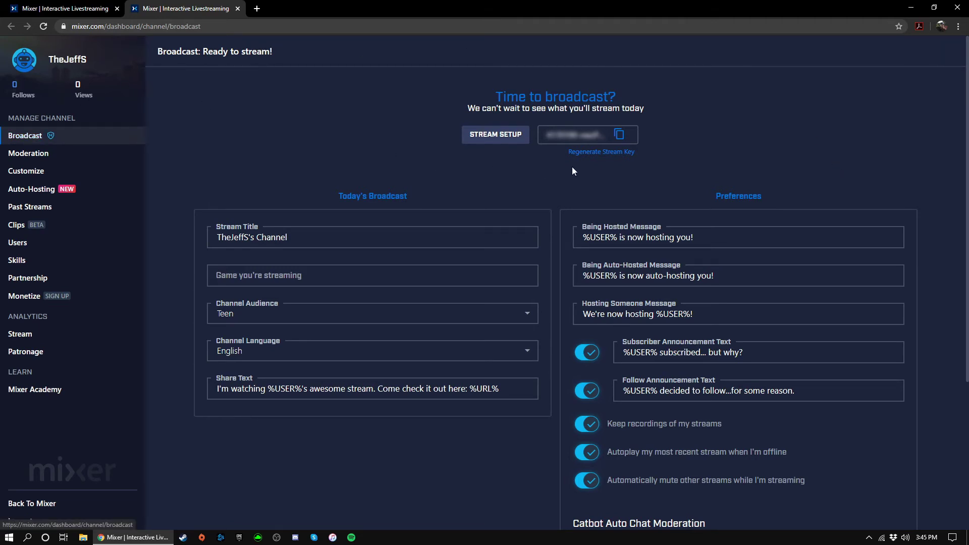
left_click(620, 136)
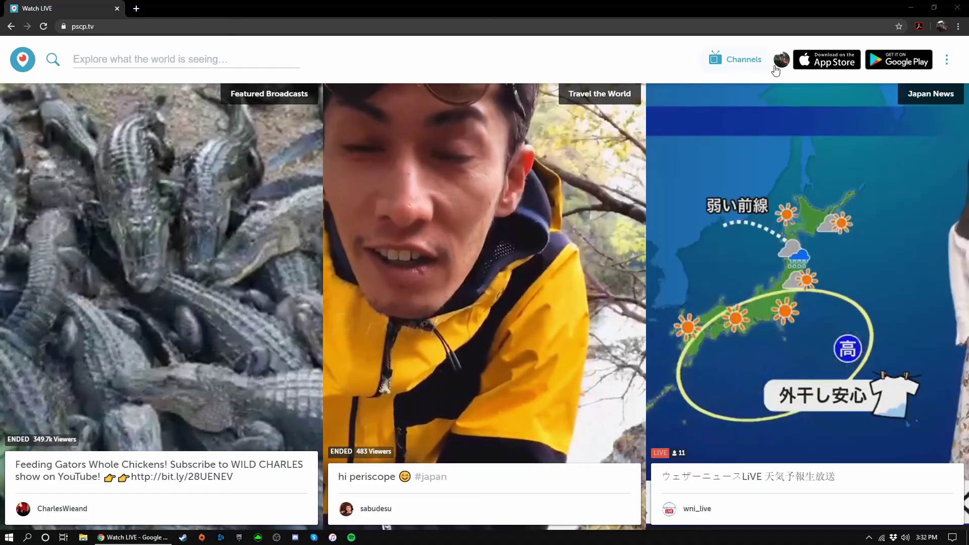
Create Source 1 on Periscope's Producer page and copy its stream key
left_click(780, 61)
left_click(756, 132)
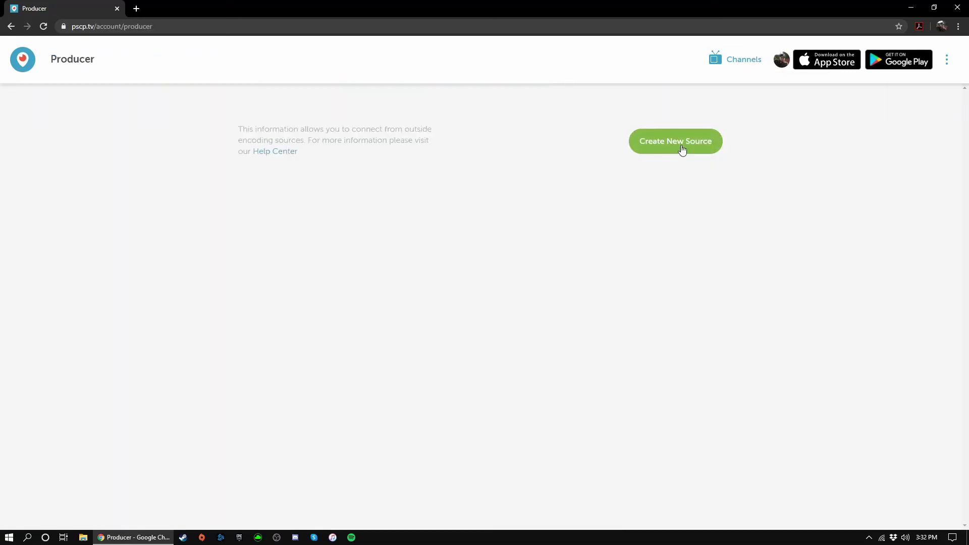
left_click(682, 150)
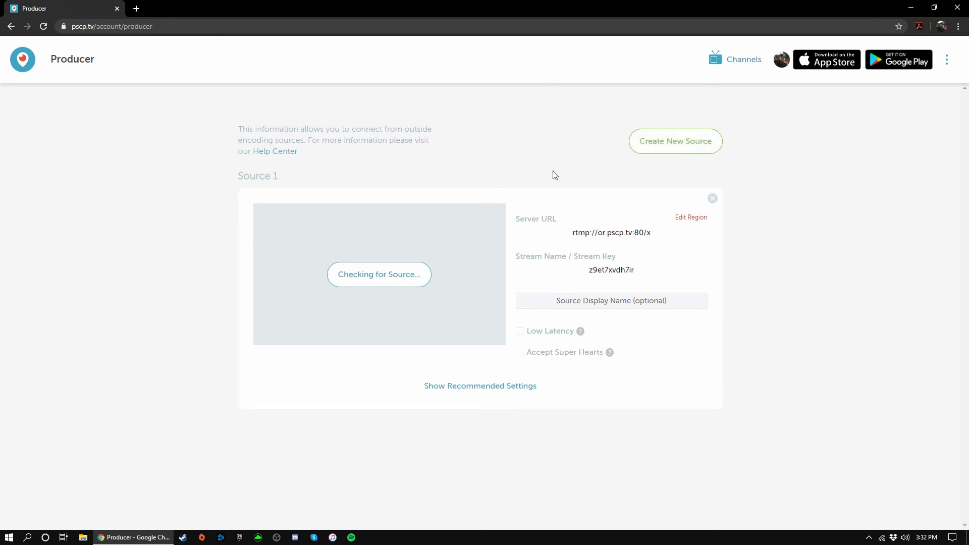
left_click(571, 269)
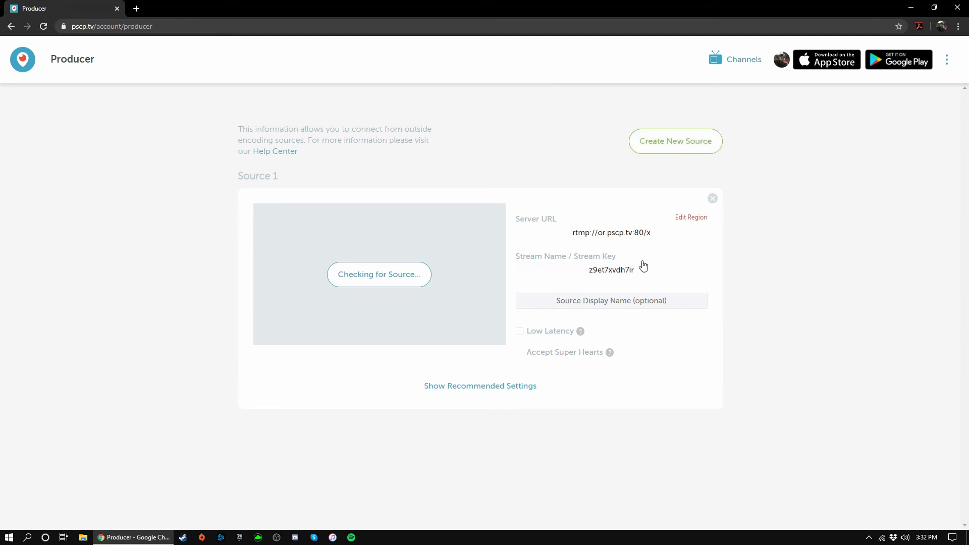